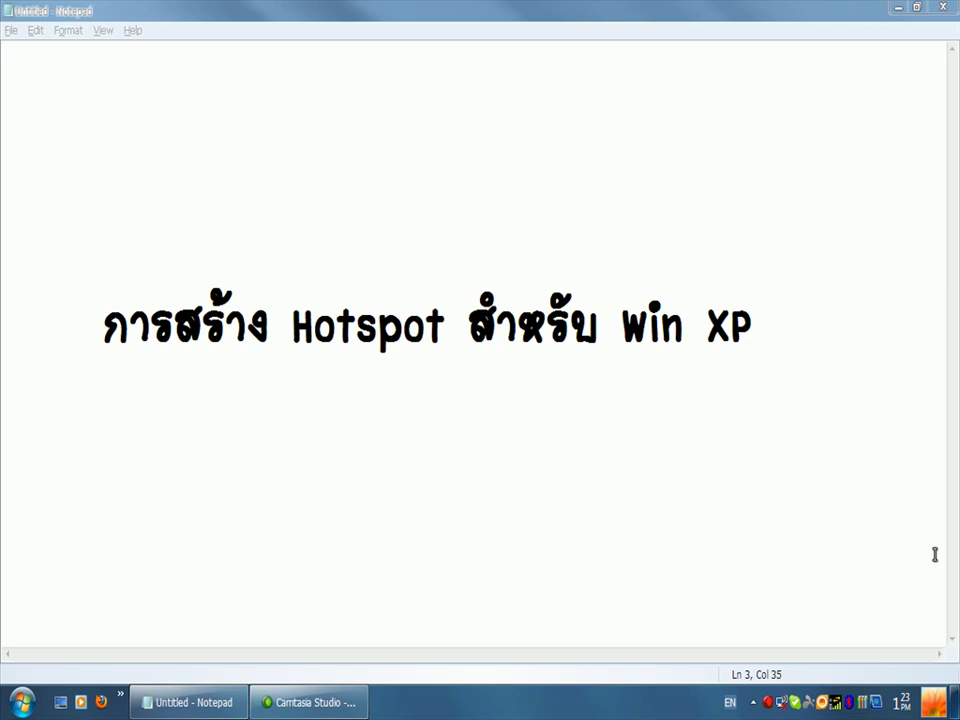
Step: Minimize Notepad and go to Network Connections through the Start menu's Control Panel
{"action": "left_click", "coordinate": [897, 14]}
{"action": "left_click", "coordinate": [897, 14]}
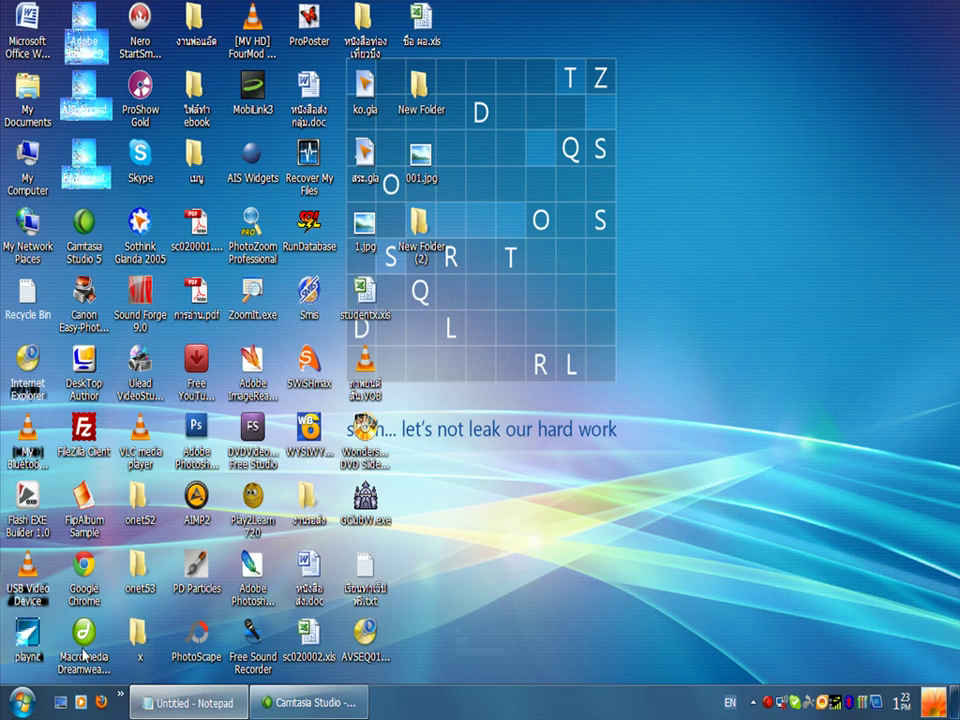
{"action": "left_click", "coordinate": [12, 705]}
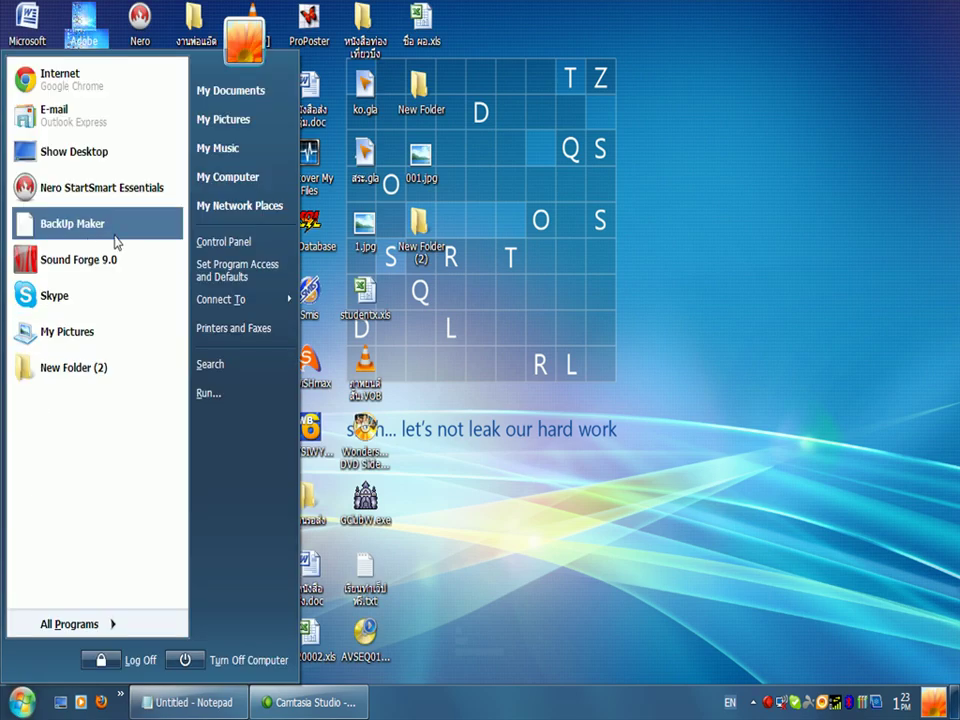
{"action": "left_click", "coordinate": [228, 245]}
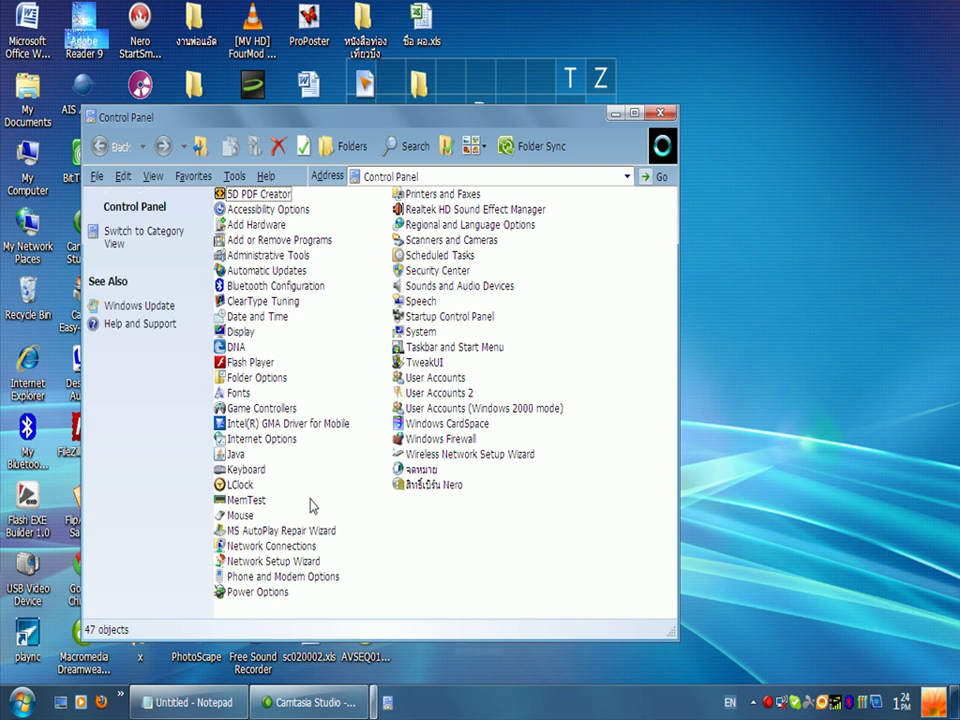
{"action": "left_click", "coordinate": [260, 549]}
Step: Open Wireless Network Connection's Properties and move the dialog into view
{"action": "double_click", "coordinate": [260, 548]}
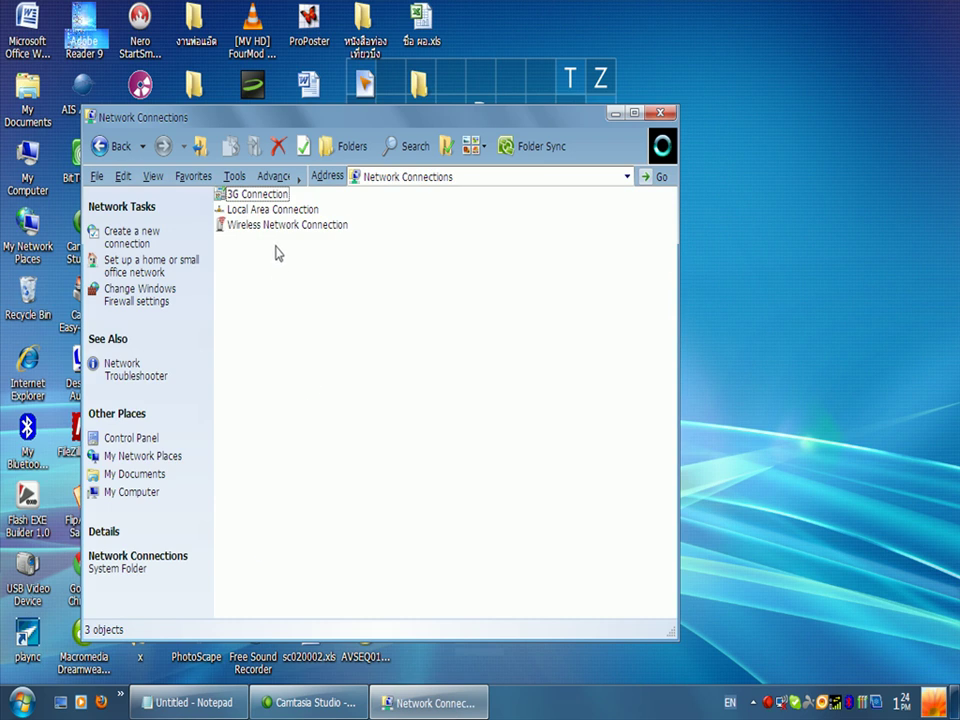
{"action": "left_click", "coordinate": [272, 228]}
{"action": "right_click", "coordinate": [272, 228]}
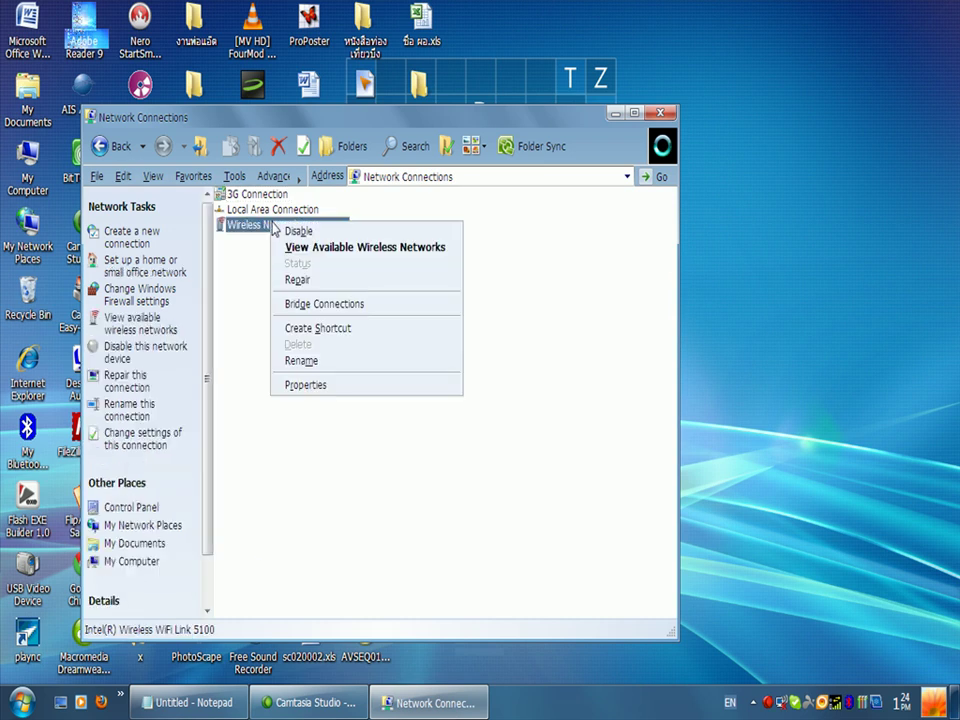
{"action": "left_click", "coordinate": [306, 388]}
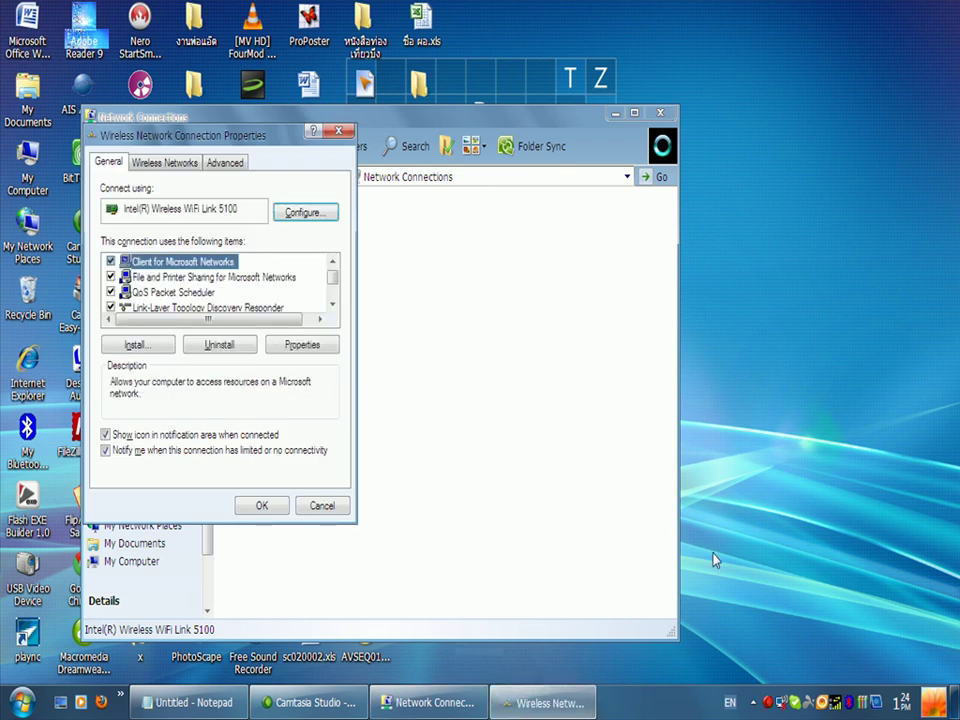
{"action": "right_click", "coordinate": [784, 705]}
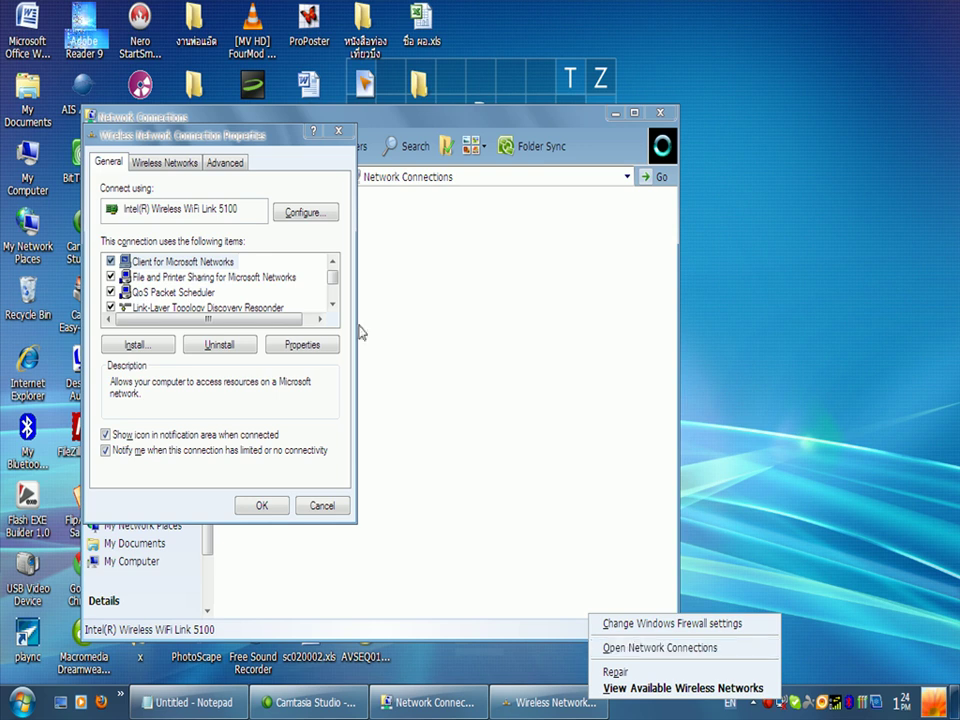
{"action": "left_click_drag", "start_coordinate": [213, 134], "coordinate": [383, 133]}
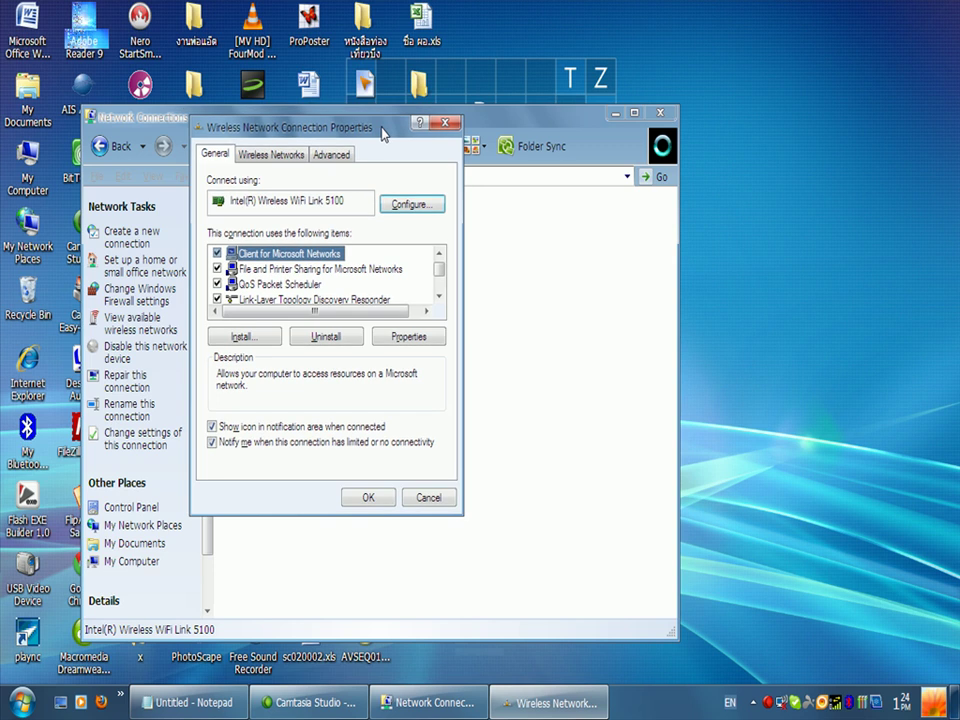
Step: On the Wireless Networks tab, begin adding a new preferred network
{"action": "left_click", "coordinate": [280, 155]}
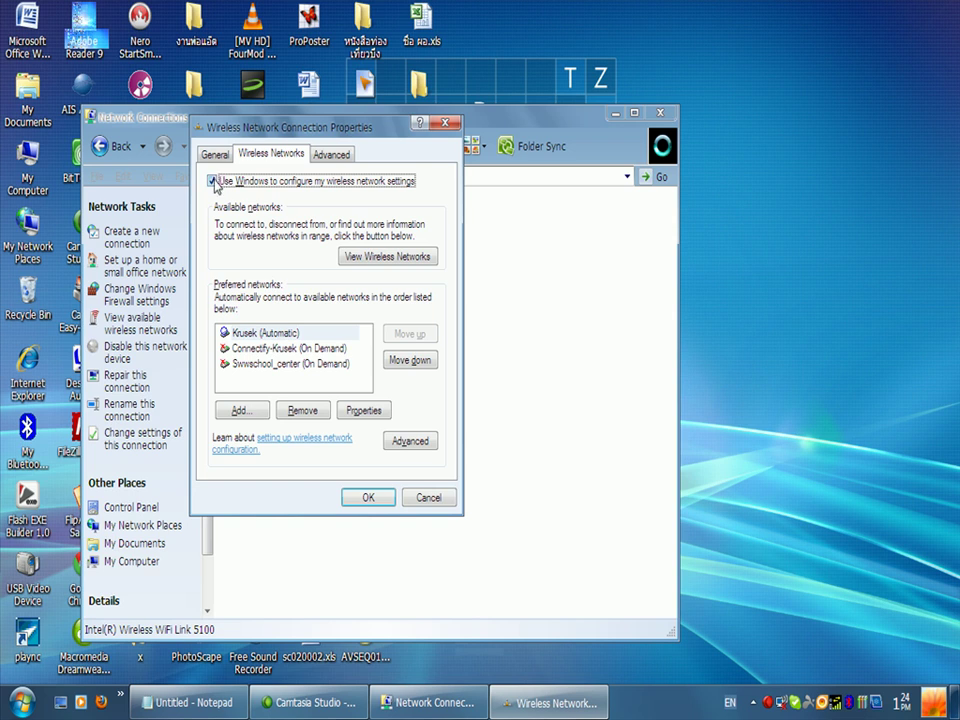
{"action": "left_click", "coordinate": [243, 413]}
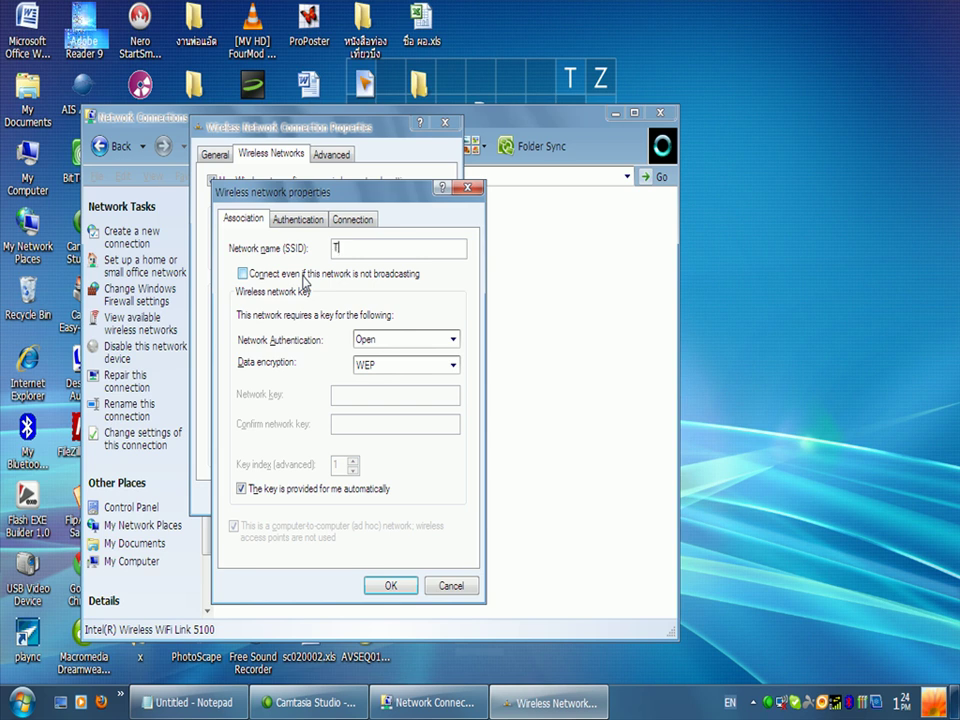
Step: Add network SSID 'Test1' with a manually entered, confirmed WEP network key
{"action": "type", "text": "st1"}
{"action": "left_click", "coordinate": [241, 489]}
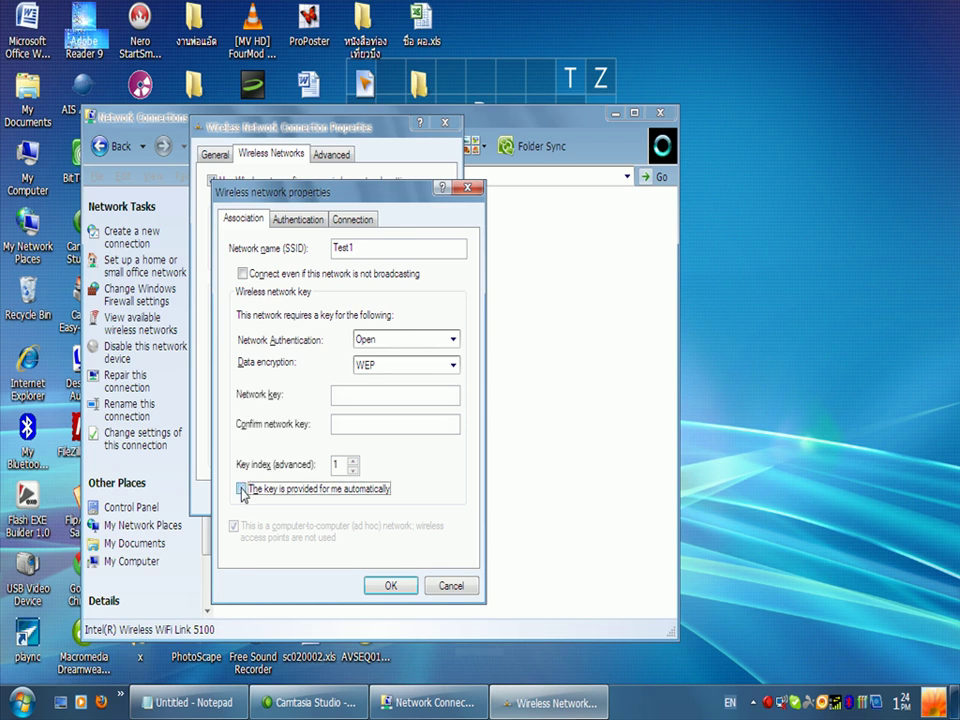
{"action": "left_click", "coordinate": [342, 396]}
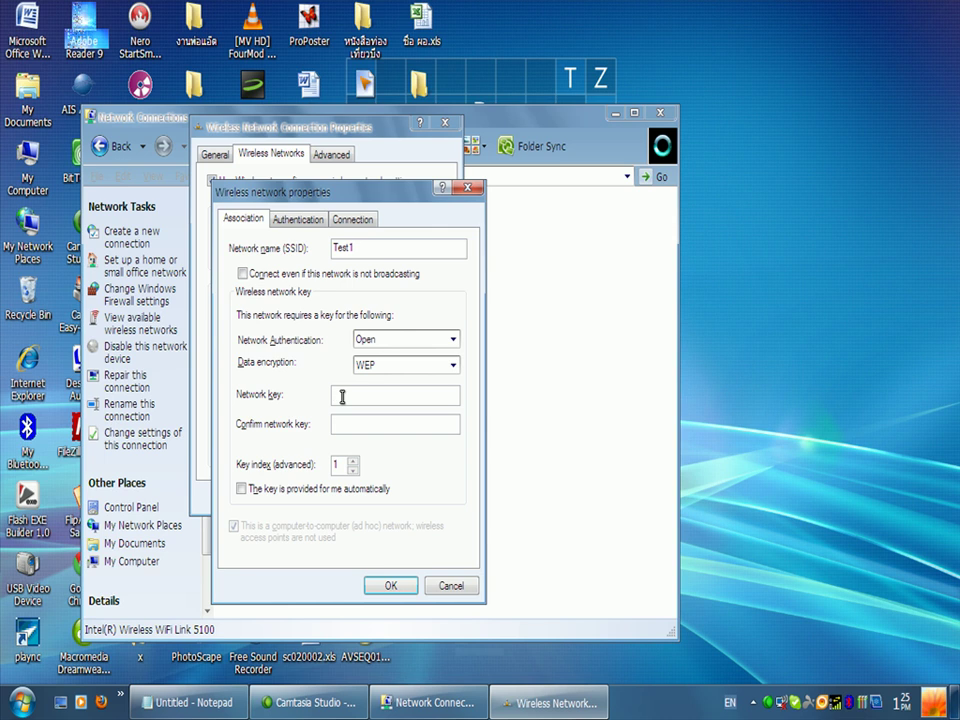
{"action": "type", "text": "12345"}
{"action": "left_click", "coordinate": [349, 425]}
{"action": "type", "text": "12345"}
{"action": "left_click", "coordinate": [384, 585]}
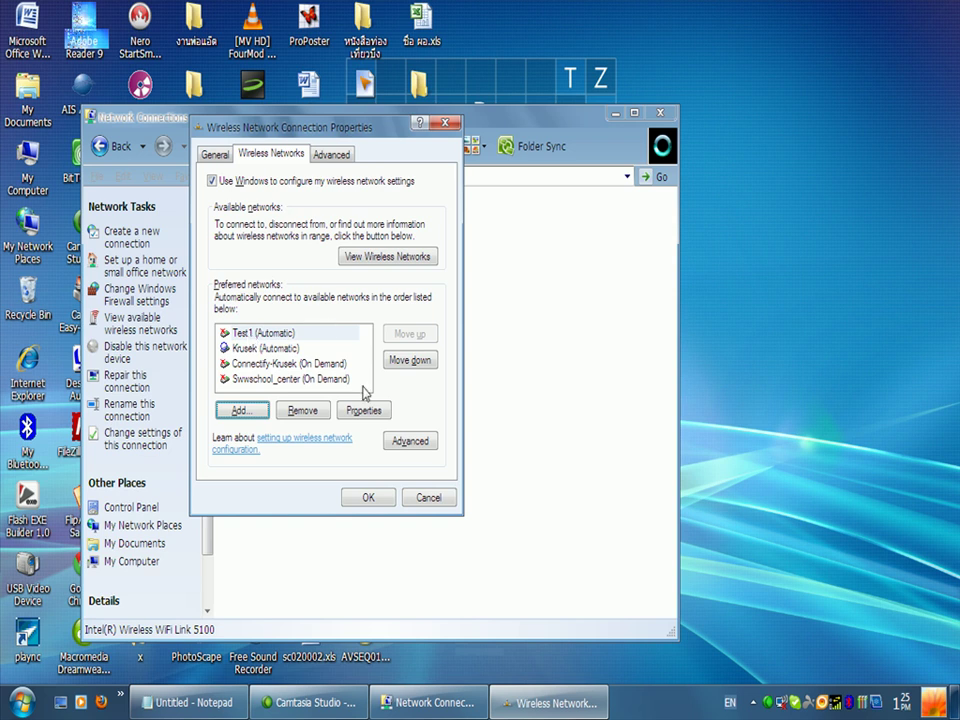
Step: Confirm the Wireless Network Connection Properties with OK
{"action": "left_click", "coordinate": [367, 497]}
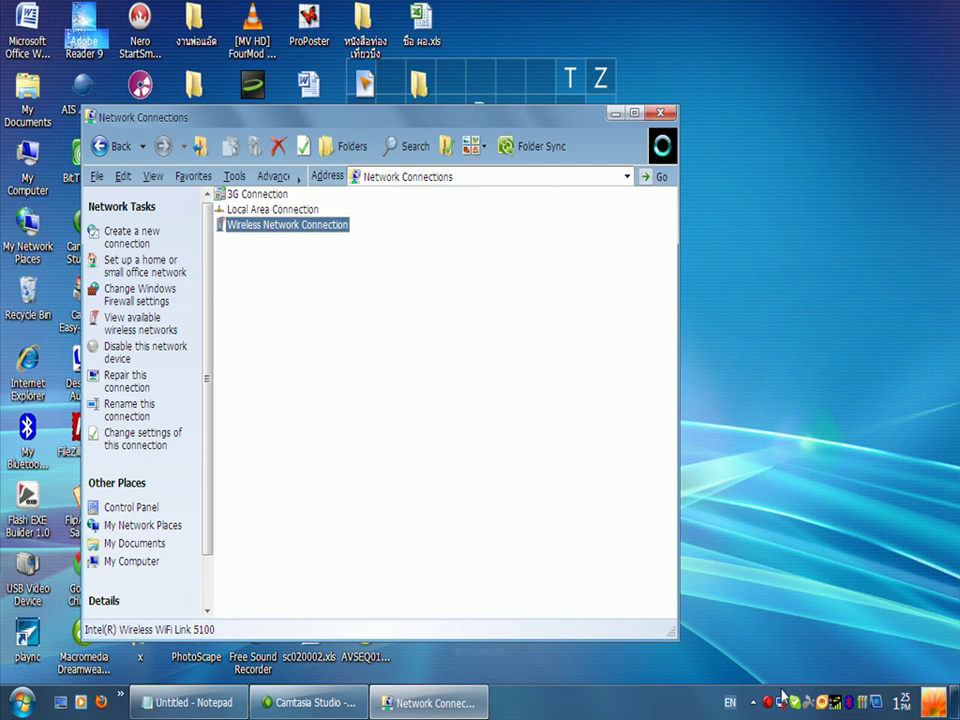
Step: Open network connections via Start > My Network Places > View network connections
{"action": "left_click", "coordinate": [20, 706]}
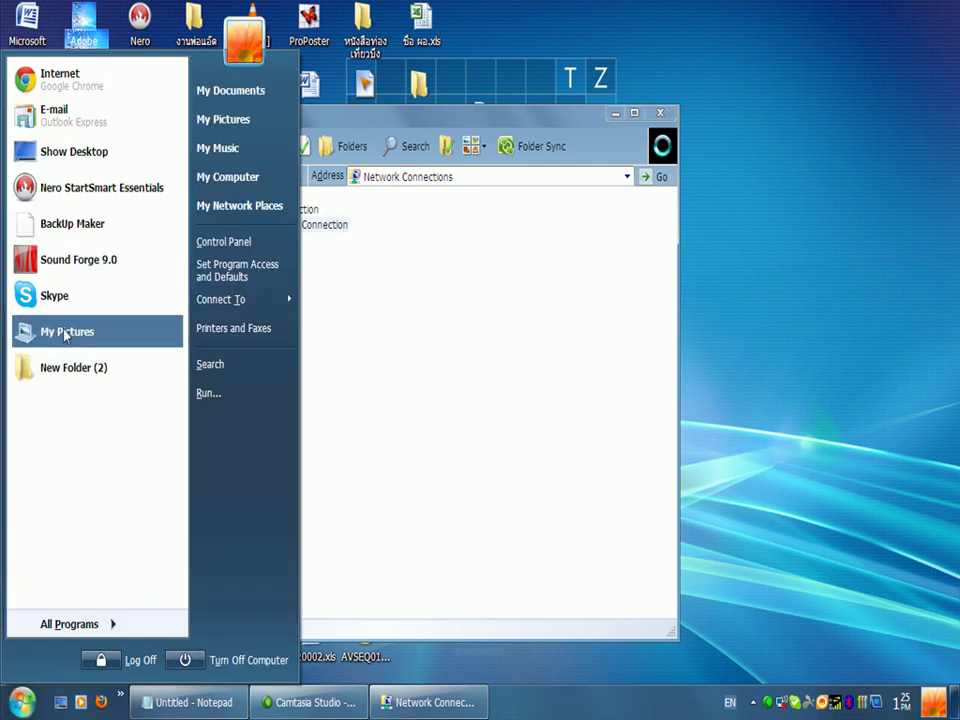
{"action": "left_click_drag", "start_coordinate": [240, 205], "coordinate": [256, 211]}
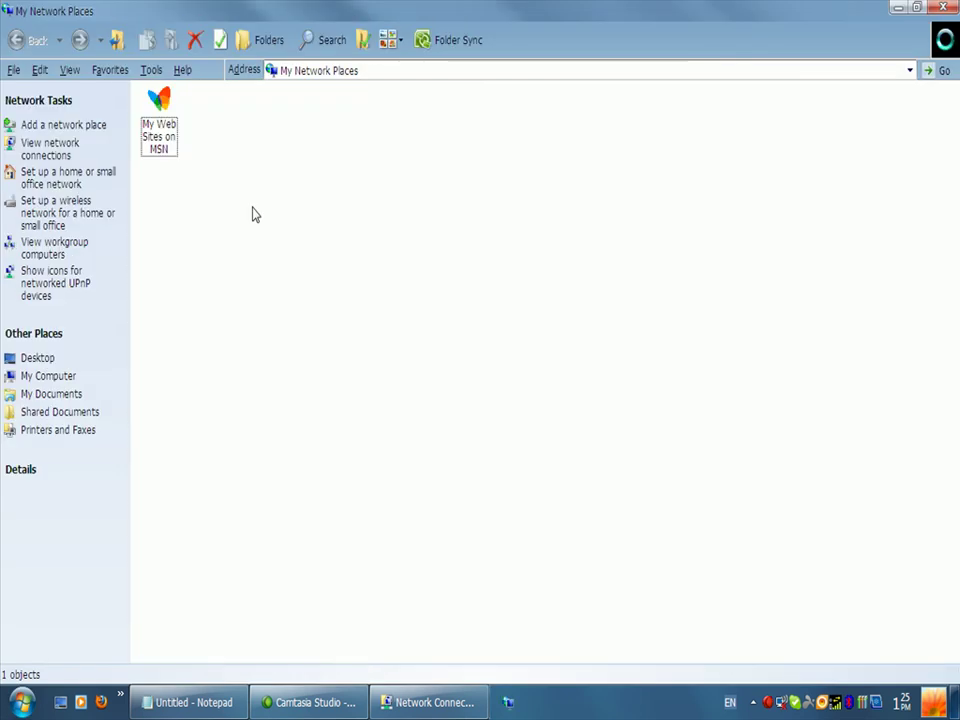
{"action": "left_click", "coordinate": [35, 149]}
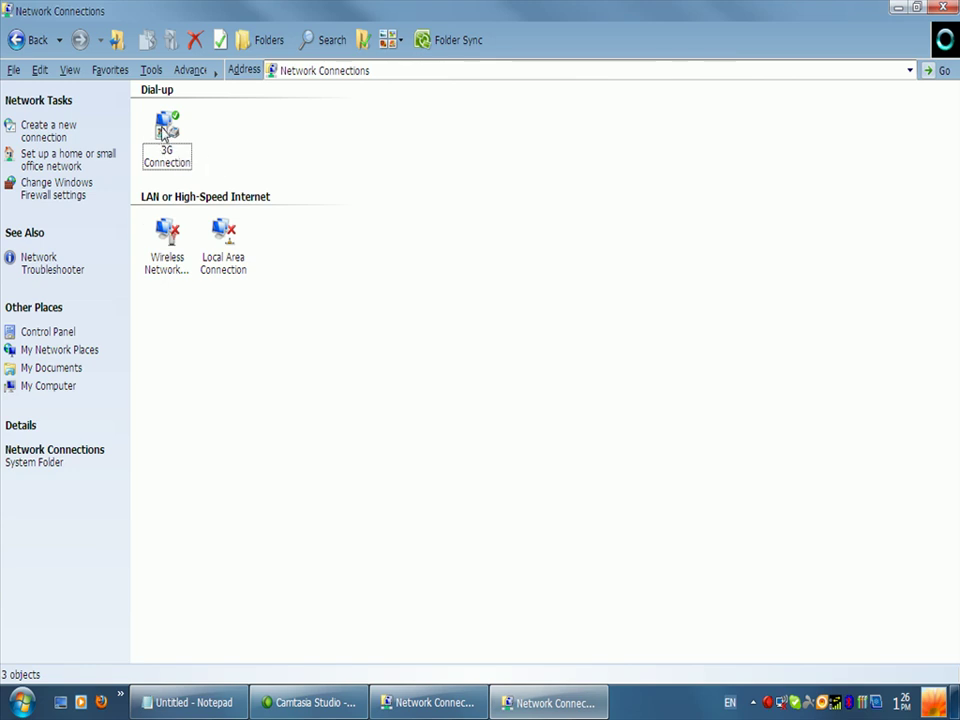
Step: Enable 3G Connection's Internet Connection Sharing for Wireless Network Connection on its Advanced tab
{"action": "right_click", "coordinate": [165, 133]}
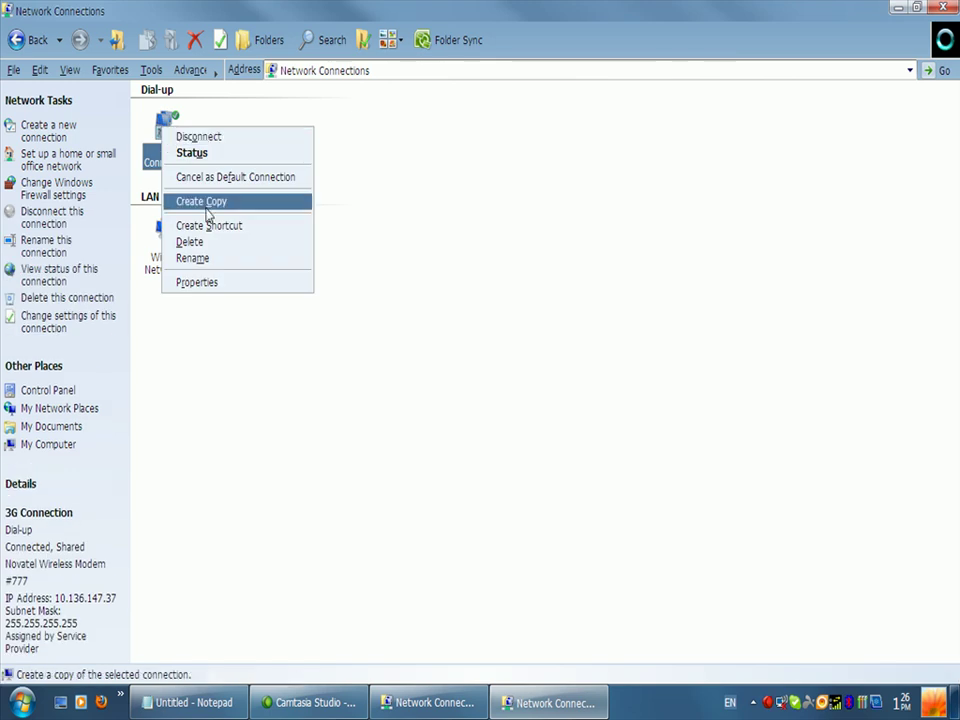
{"action": "left_click", "coordinate": [199, 283]}
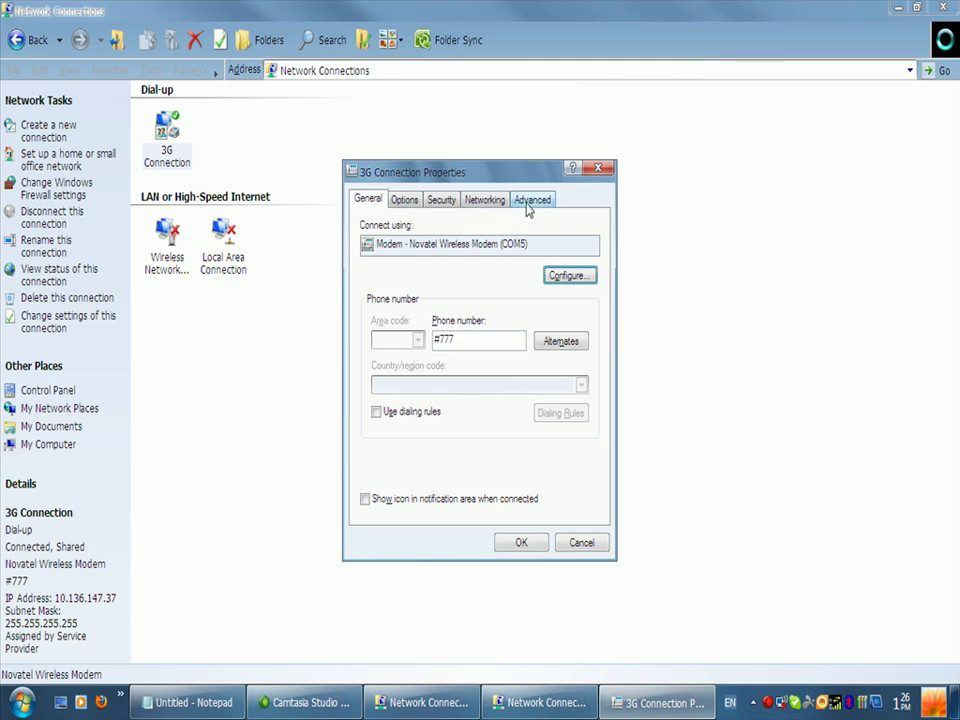
{"action": "left_click", "coordinate": [527, 203]}
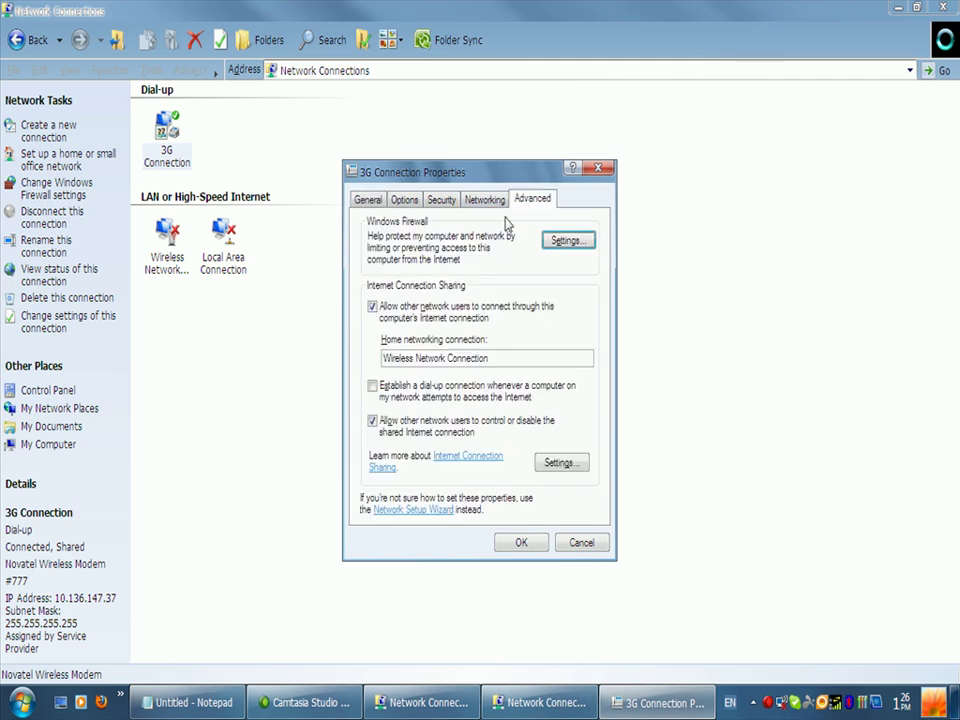
{"action": "left_click_drag", "start_coordinate": [400, 172], "coordinate": [361, 107]}
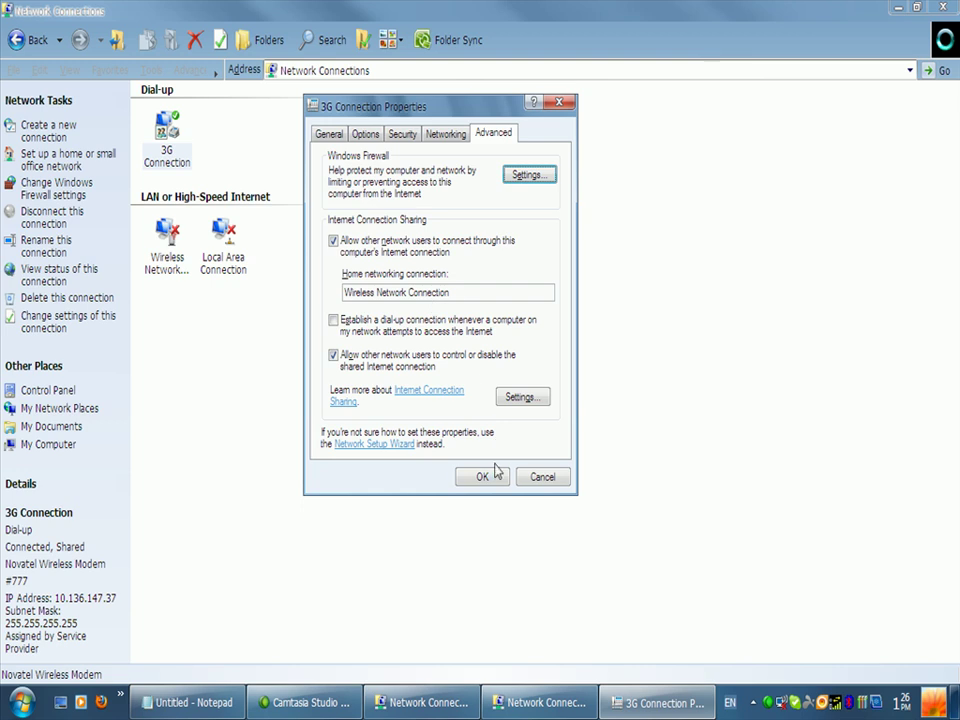
{"action": "left_click", "coordinate": [481, 477]}
{"action": "left_click", "coordinate": [437, 327]}
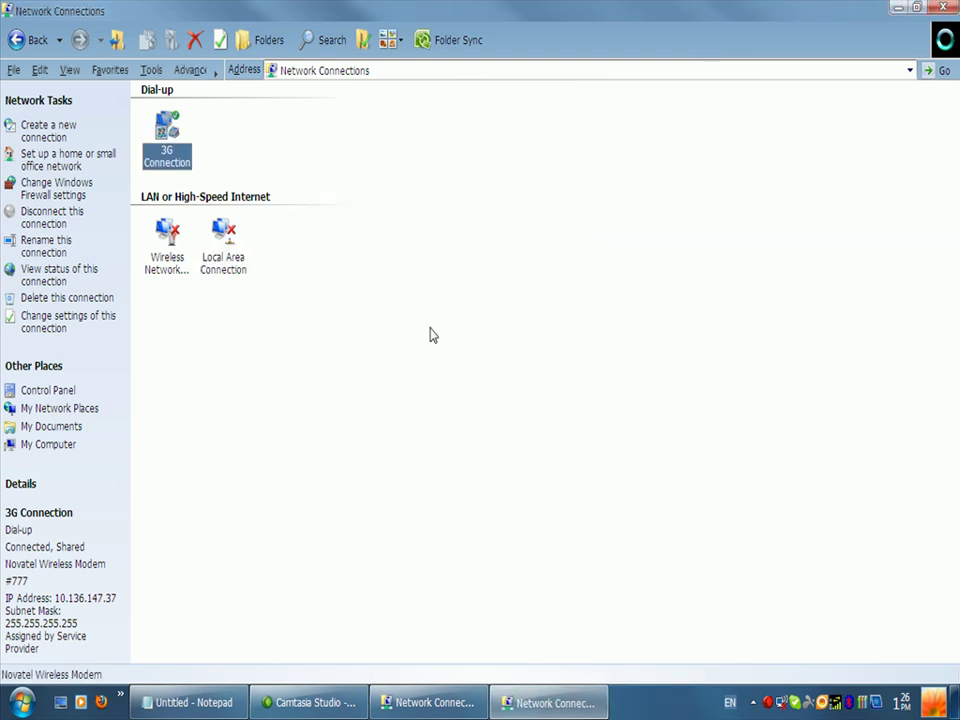